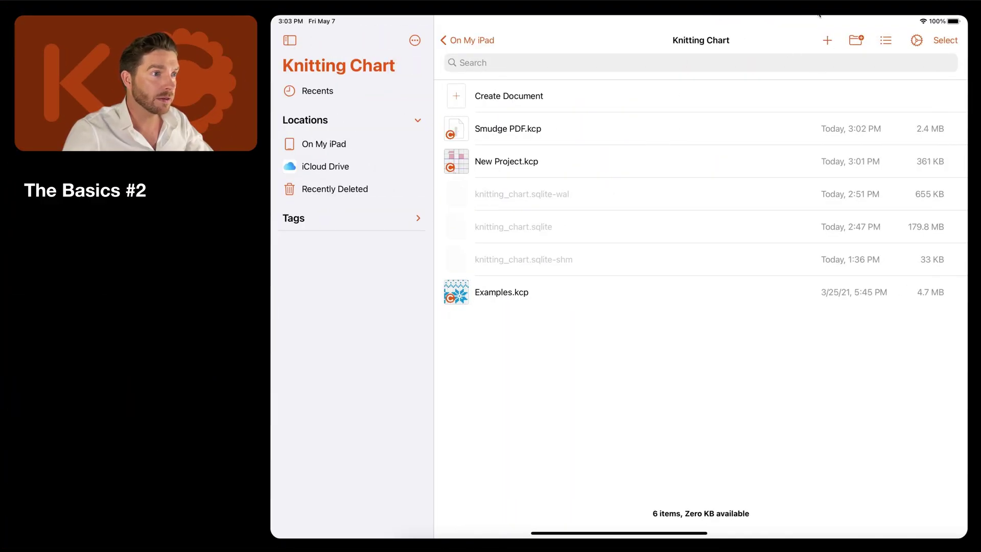
Step: Import the three-page Smudge PDF as a new project named Smudge PDF 2
{"action": "left_click", "coordinate": [826, 41]}
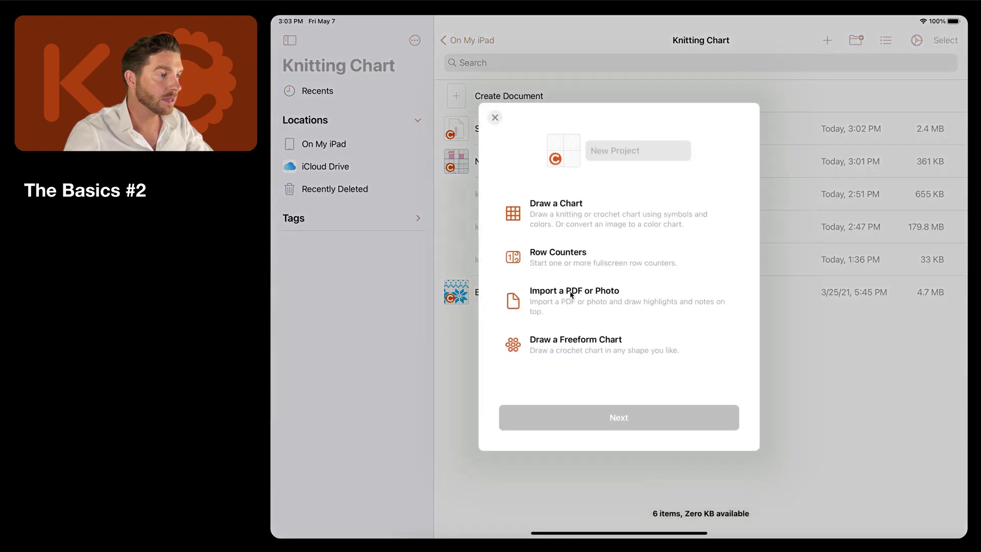
{"action": "left_click", "coordinate": [600, 303]}
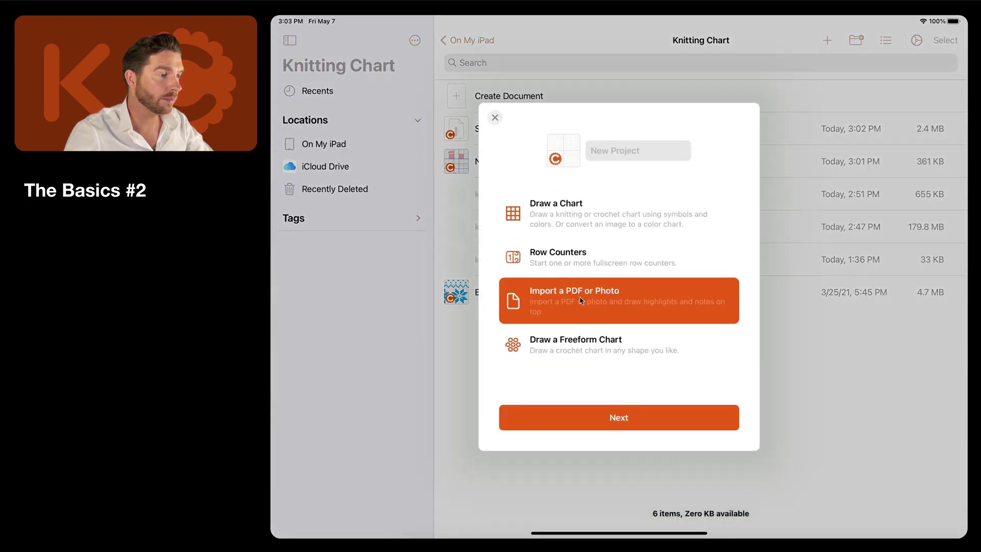
{"action": "left_click", "coordinate": [627, 418]}
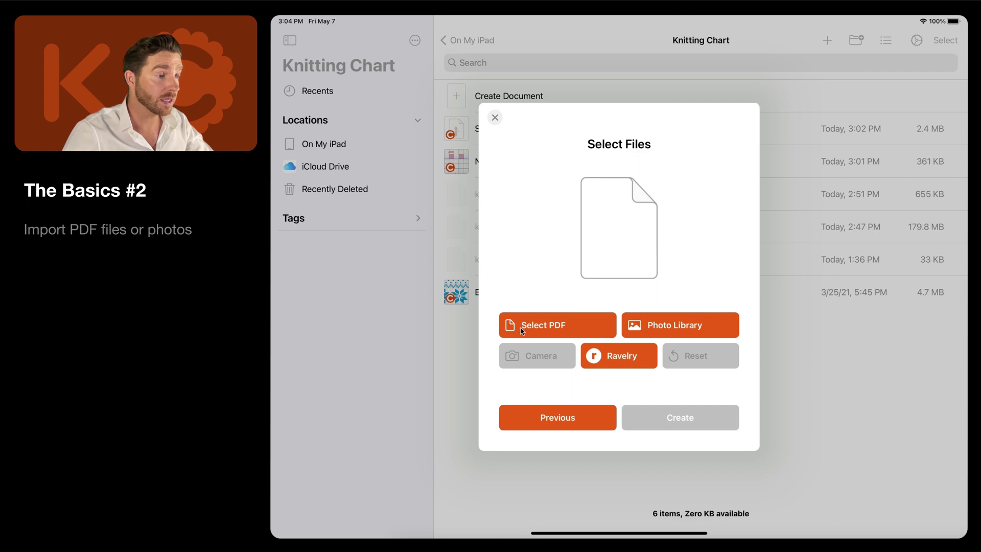
{"action": "left_click", "coordinate": [581, 325]}
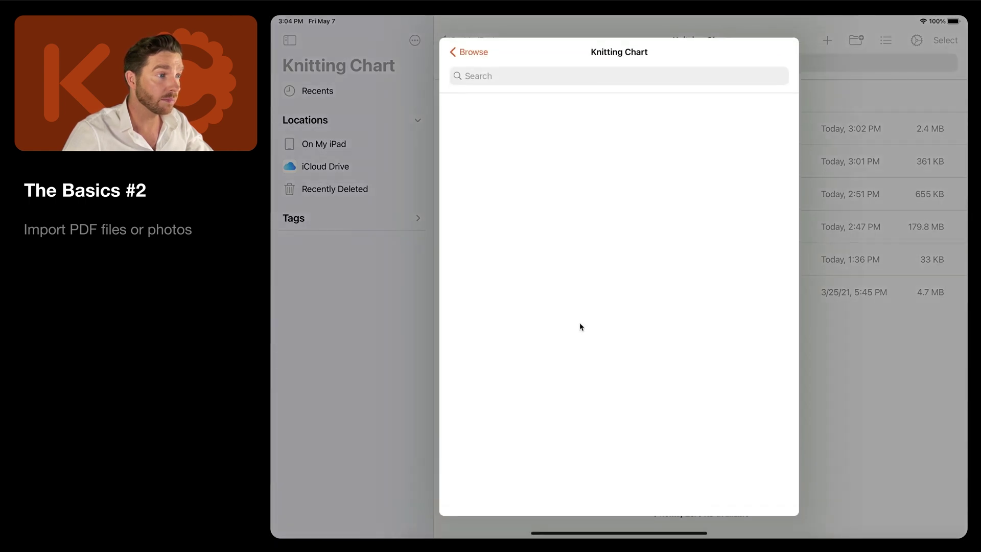
{"action": "left_click_drag", "start_coordinate": [615, 345], "coordinate": [626, 131]}
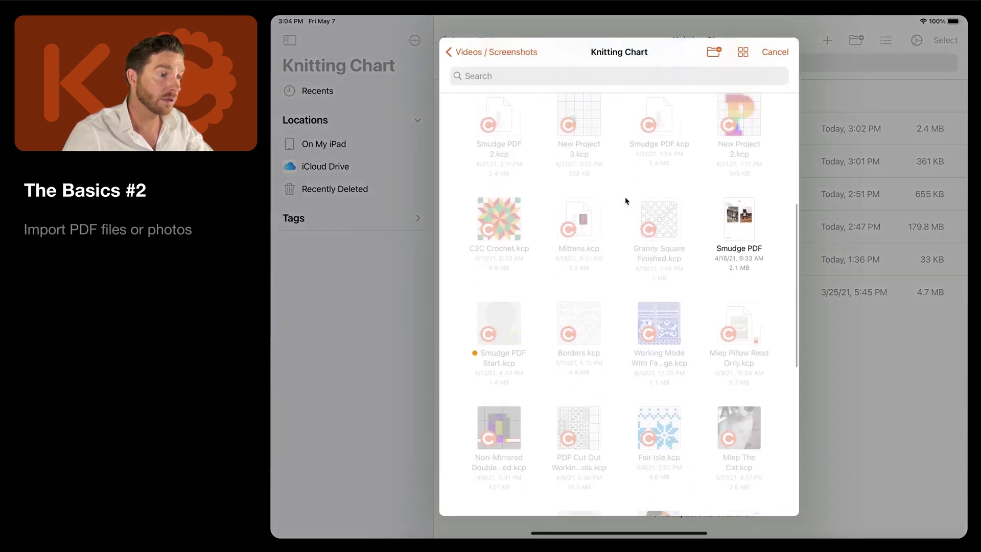
{"action": "left_click", "coordinate": [726, 198]}
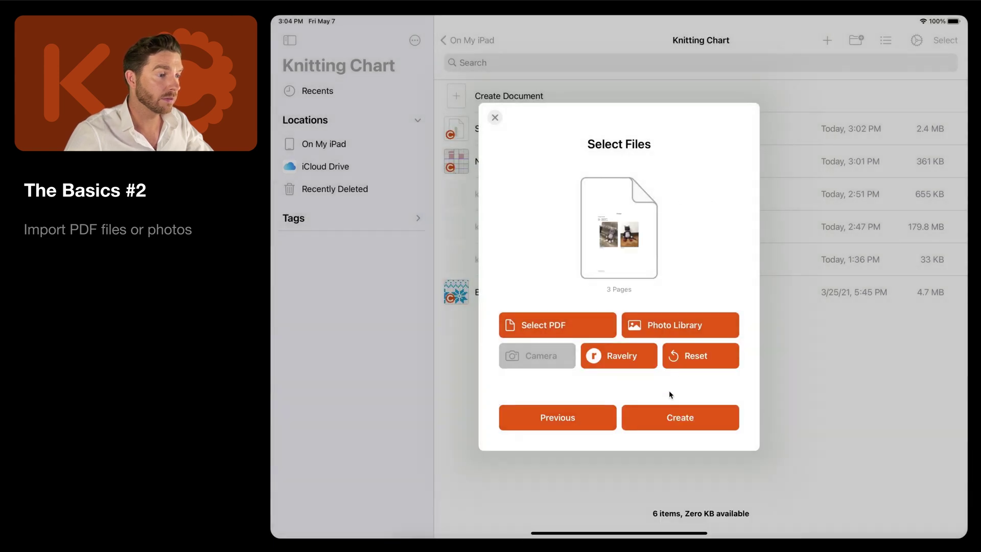
{"action": "left_click", "coordinate": [679, 418]}
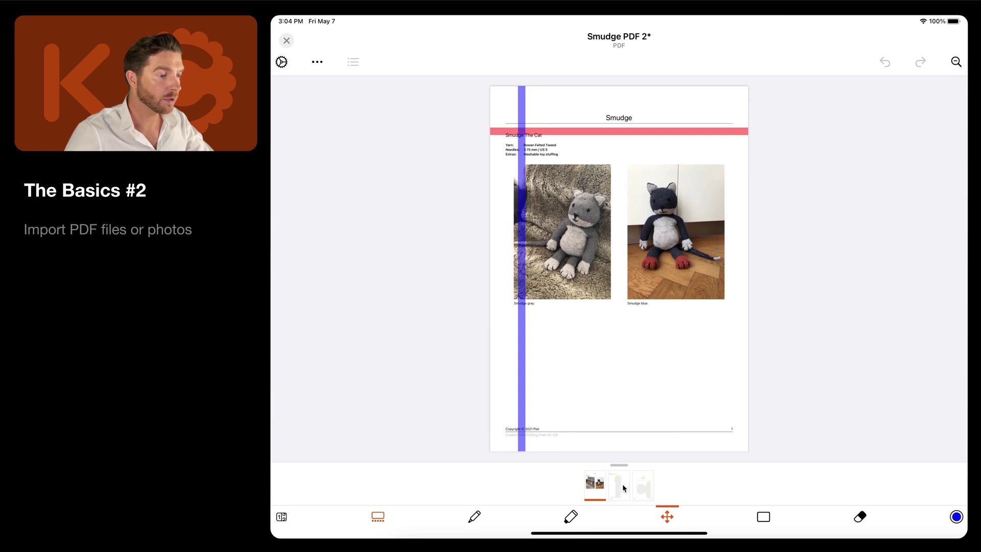
Step: Show the Paws chart page, shift the blue ruler right and move the red ruler down
{"action": "left_click", "coordinate": [619, 485]}
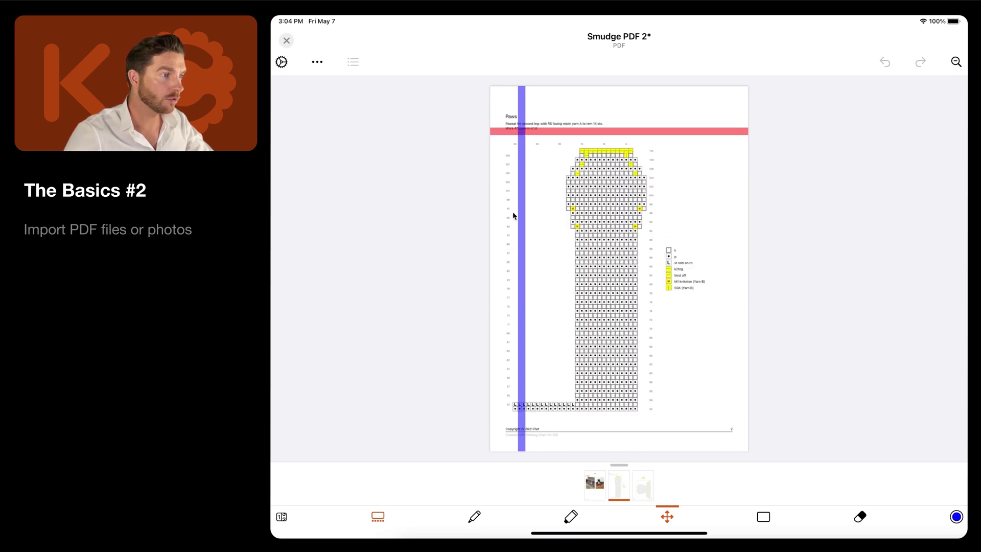
{"action": "mouse_move", "coordinate": [524, 247]}
{"action": "left_mouse_down"}
{"action": "mouse_move", "coordinate": [588, 258]}
{"action": "mouse_move", "coordinate": [532, 258]}
{"action": "left_mouse_up"}
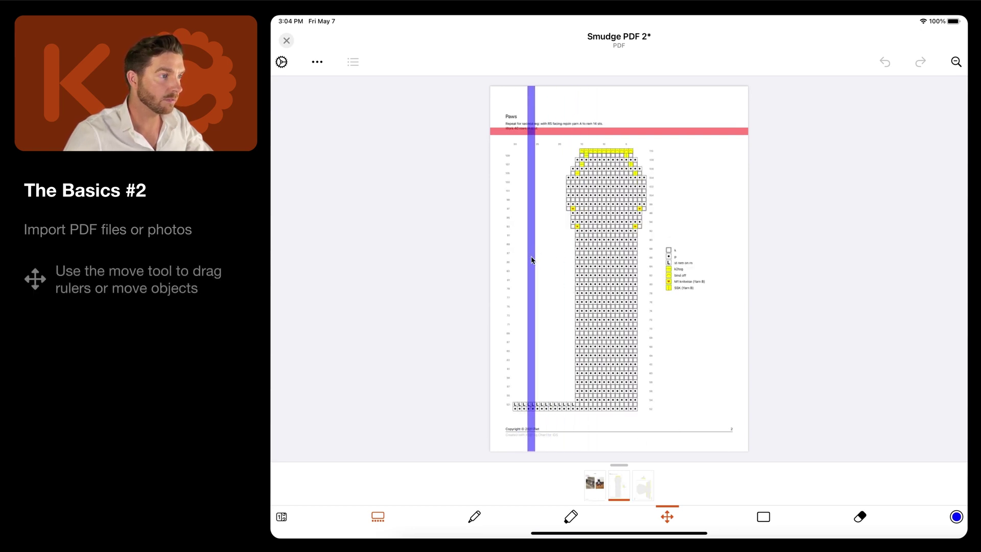
{"action": "mouse_move", "coordinate": [590, 129]}
{"action": "left_mouse_down"}
{"action": "mouse_move", "coordinate": [563, 370]}
{"action": "mouse_move", "coordinate": [566, 234]}
{"action": "left_mouse_up"}
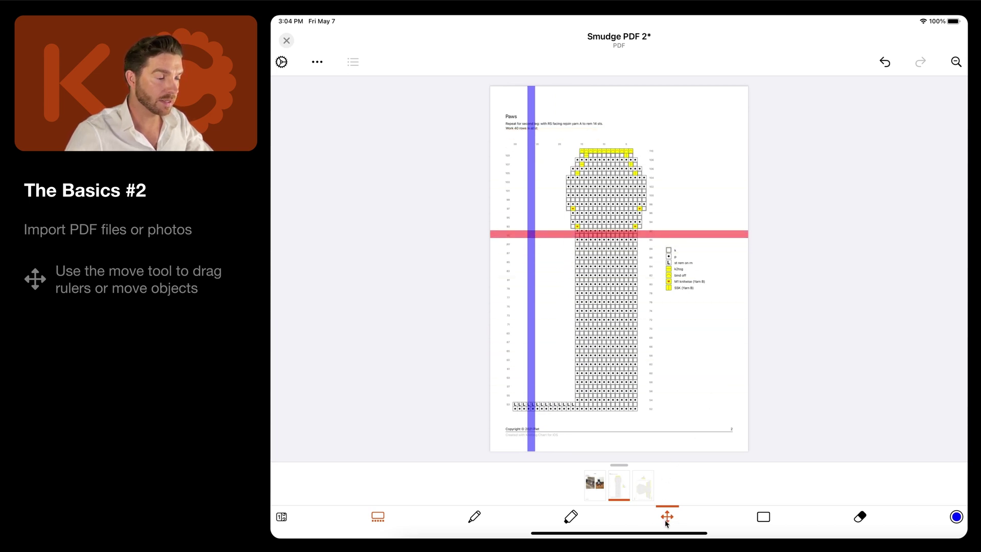
{"action": "mouse_move", "coordinate": [561, 232]}
{"action": "left_mouse_down"}
{"action": "mouse_move", "coordinate": [565, 299]}
{"action": "mouse_move", "coordinate": [564, 288]}
{"action": "mouse_move", "coordinate": [526, 322]}
{"action": "left_mouse_up"}
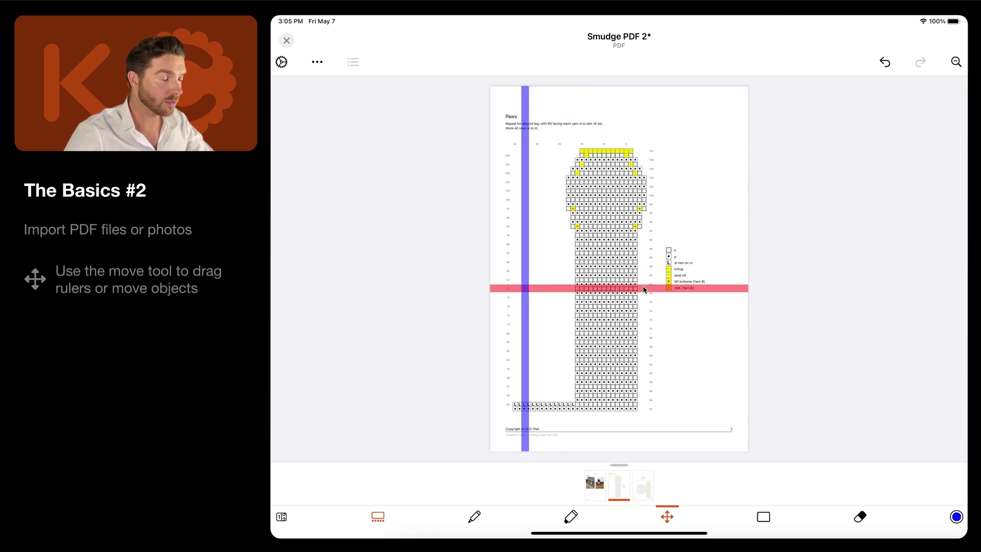
Step: Make the red ruler thinner with its Size slider
{"action": "left_click", "coordinate": [643, 288]}
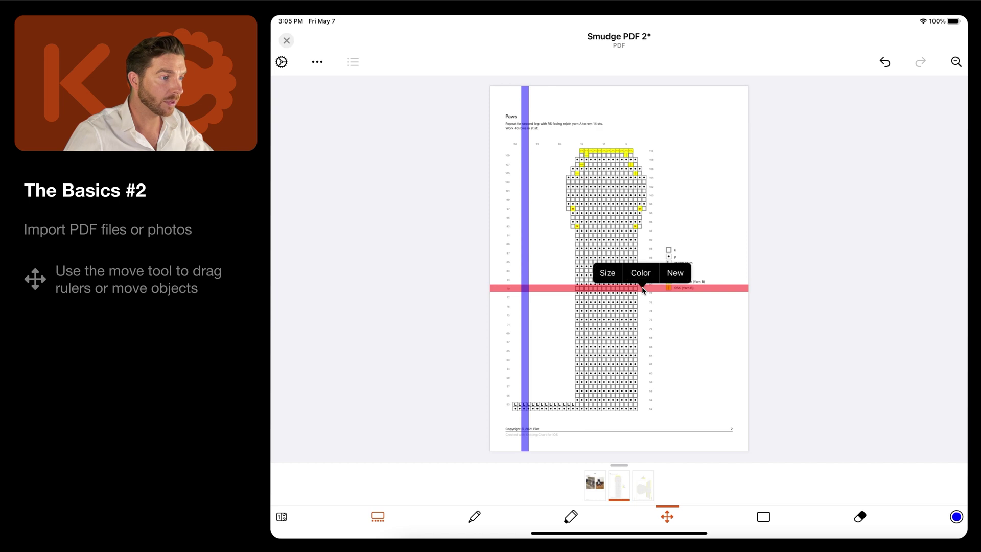
{"action": "left_click", "coordinate": [607, 273]}
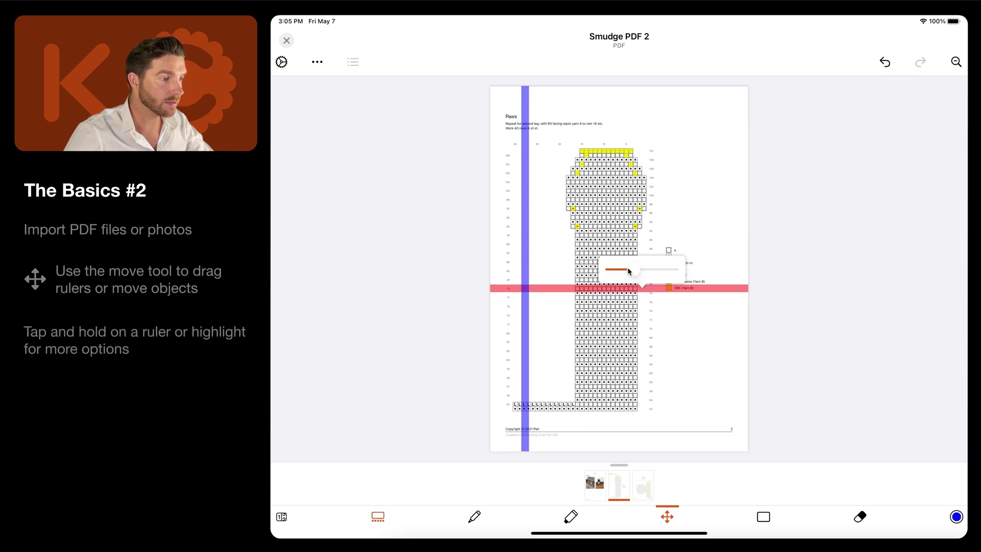
{"action": "left_click_drag", "start_coordinate": [628, 270], "coordinate": [620, 282]}
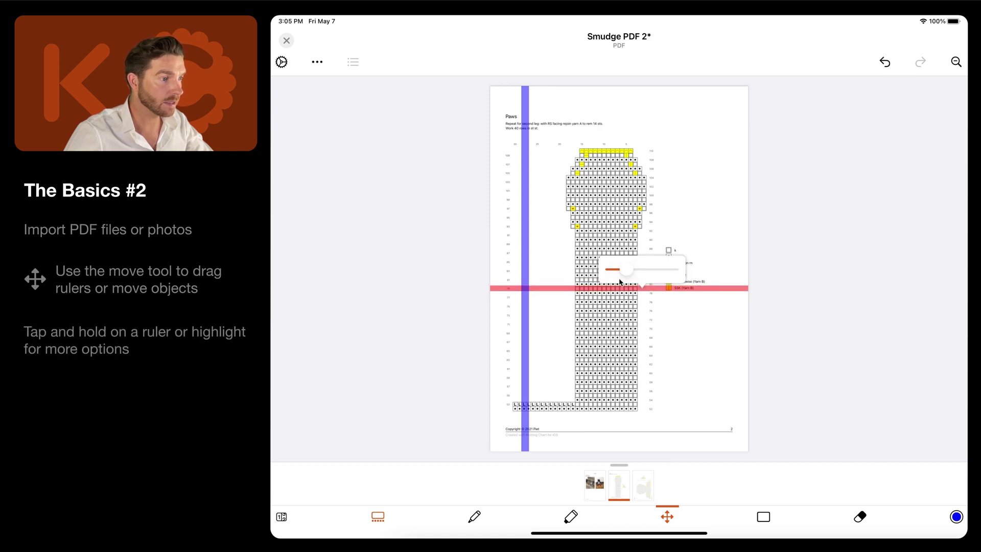
{"action": "left_click", "coordinate": [567, 289]}
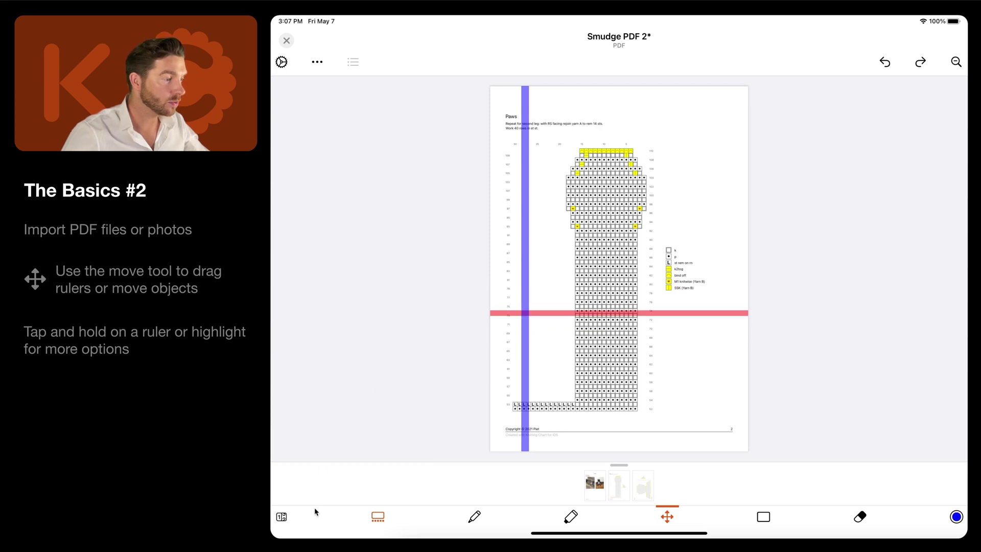
Step: Show the row counter beside the pattern, raise it to 9 and bring up its options
{"action": "left_click", "coordinate": [280, 518]}
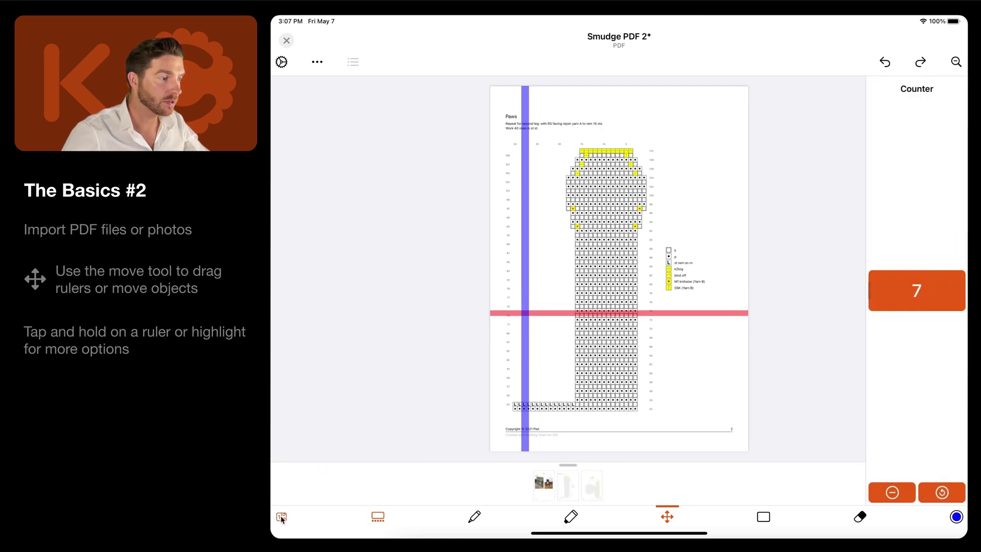
{"action": "left_click", "coordinate": [918, 302]}
{"action": "left_click", "coordinate": [918, 301]}
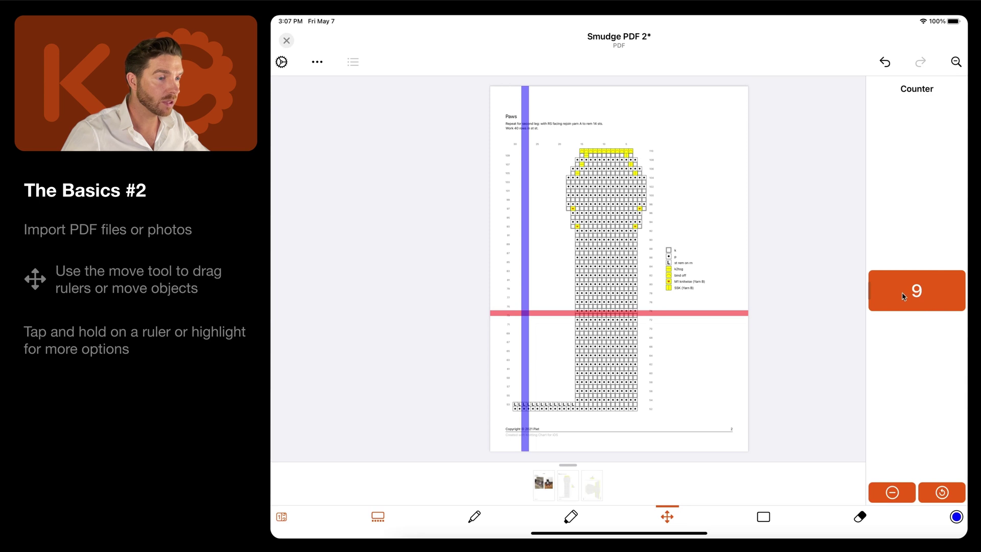
{"action": "left_click", "coordinate": [903, 296]}
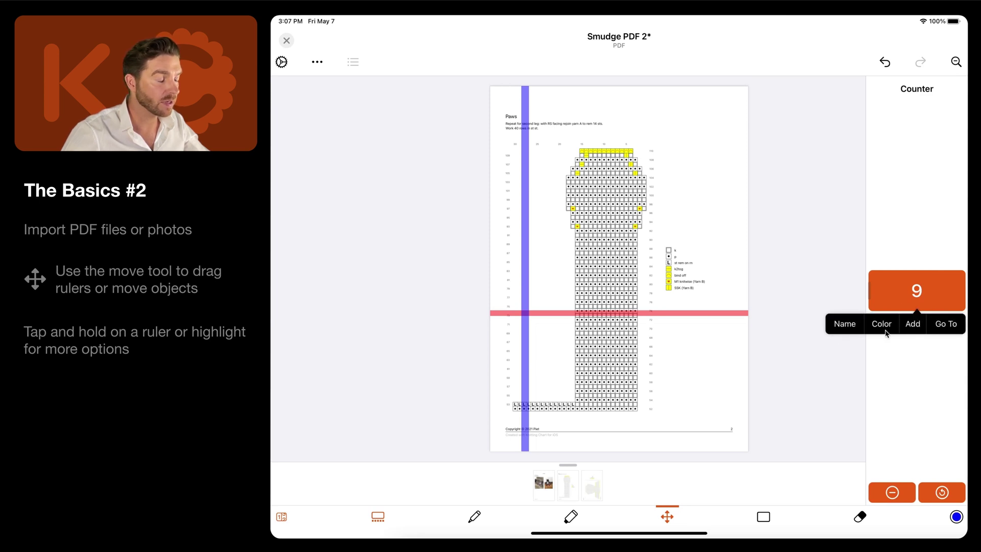
Step: Hide the page thumbnail strip, then show it again
{"action": "left_click", "coordinate": [378, 518]}
{"action": "left_click", "coordinate": [377, 518]}
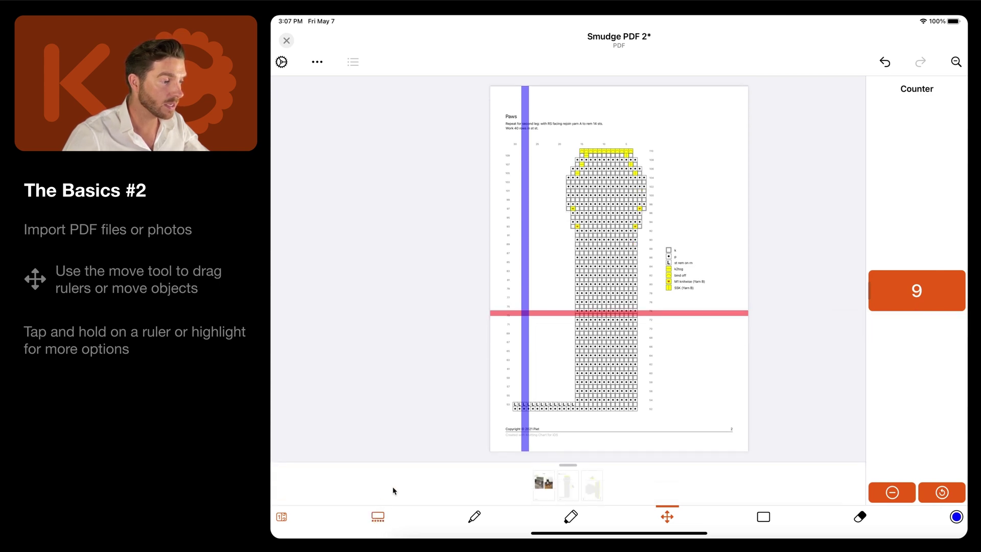
{"action": "left_click", "coordinate": [473, 518]}
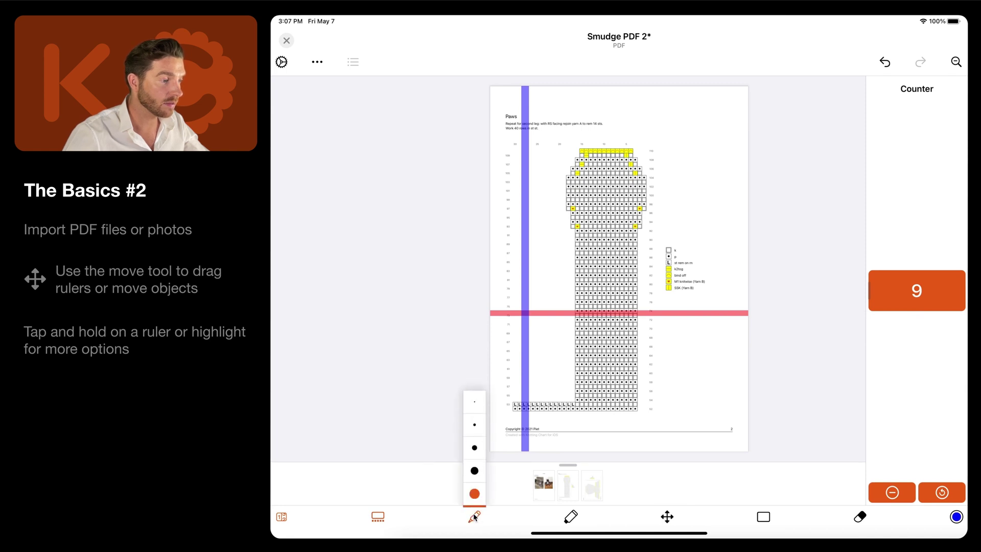
Step: Draw a heart at the page's upper right and highlight a stitch-legend line
{"action": "left_click_drag", "start_coordinate": [692, 140], "coordinate": [689, 136]}
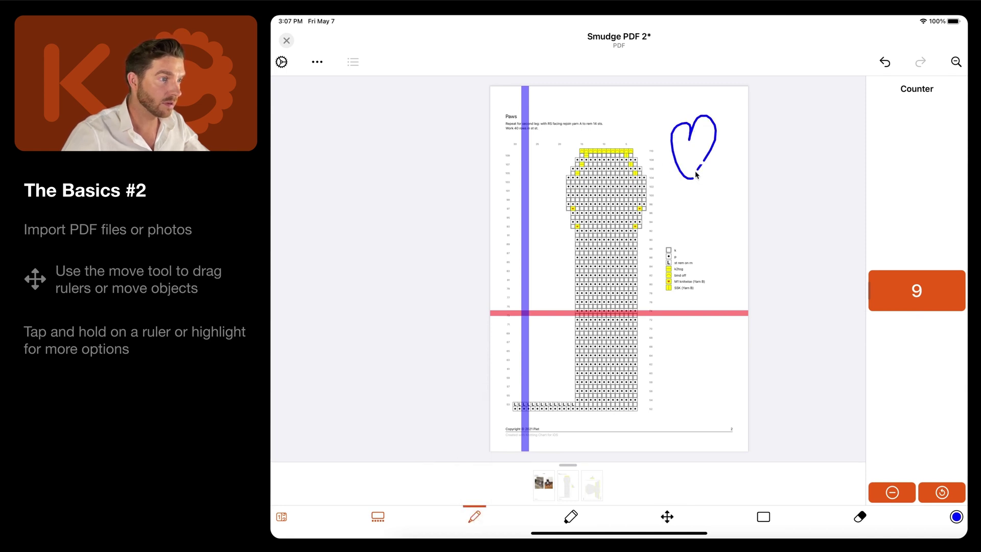
{"action": "left_click", "coordinate": [571, 518]}
{"action": "mouse_move", "coordinate": [672, 262]}
{"action": "left_mouse_down"}
{"action": "mouse_move", "coordinate": [702, 263]}
{"action": "mouse_move", "coordinate": [691, 279]}
{"action": "left_mouse_up"}
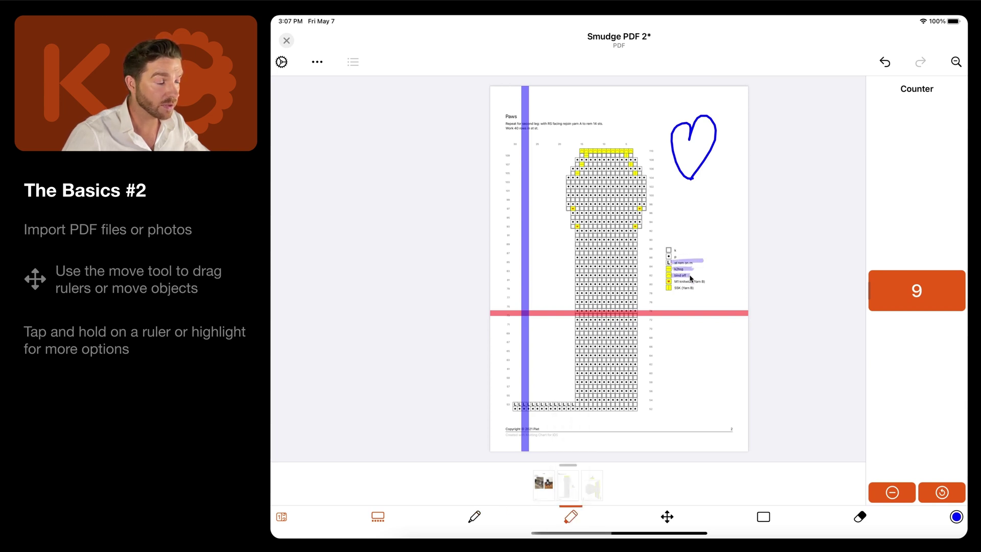
Step: Move the red ruler up over the chart and nudge the blue ruler right
{"action": "left_click", "coordinate": [667, 517]}
{"action": "left_click_drag", "start_coordinate": [559, 314], "coordinate": [546, 251]}
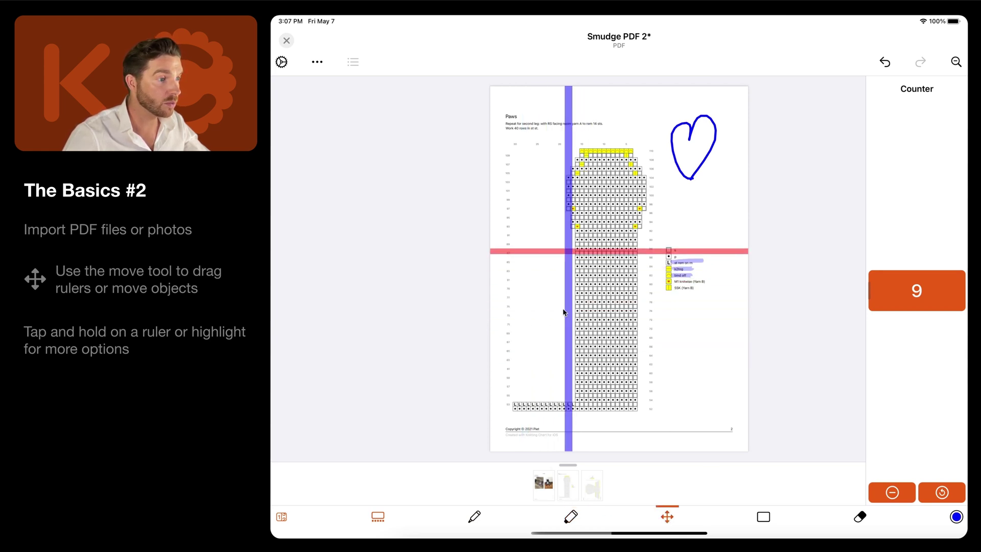
{"action": "left_click_drag", "start_coordinate": [524, 312], "coordinate": [529, 312]}
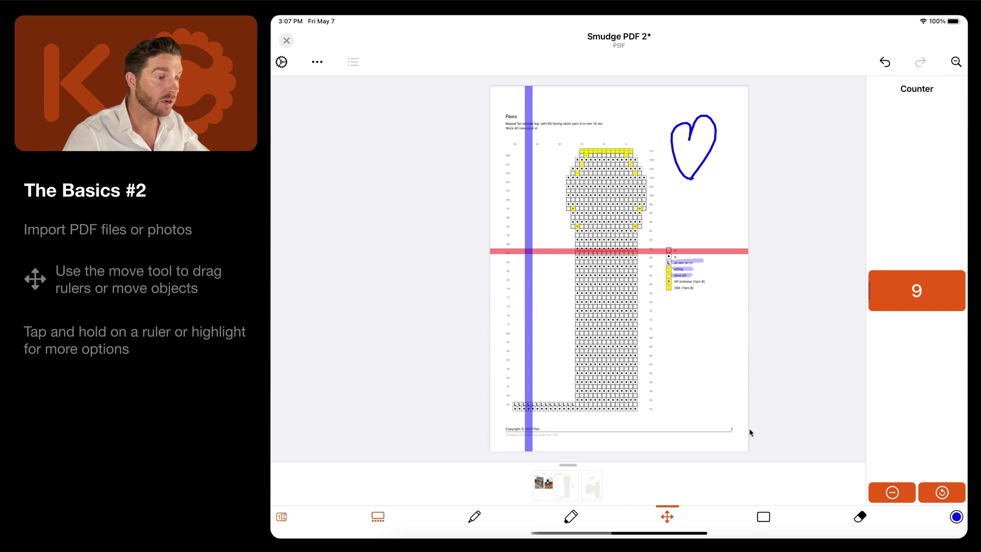
Step: Add a stitch marker, enlarge it to maximum size, and place it on the chart
{"action": "left_click", "coordinate": [680, 332]}
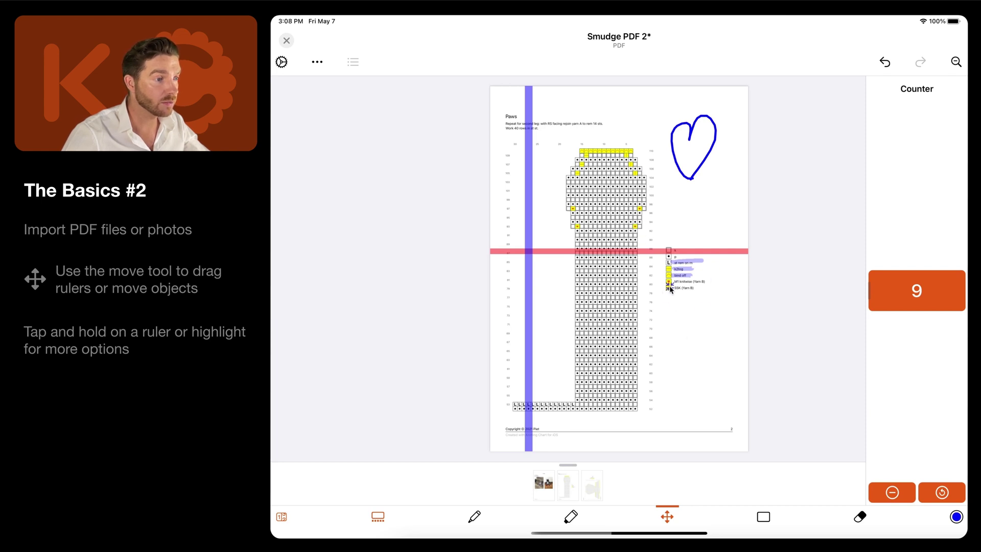
{"action": "left_click_drag", "start_coordinate": [635, 228], "coordinate": [665, 325]}
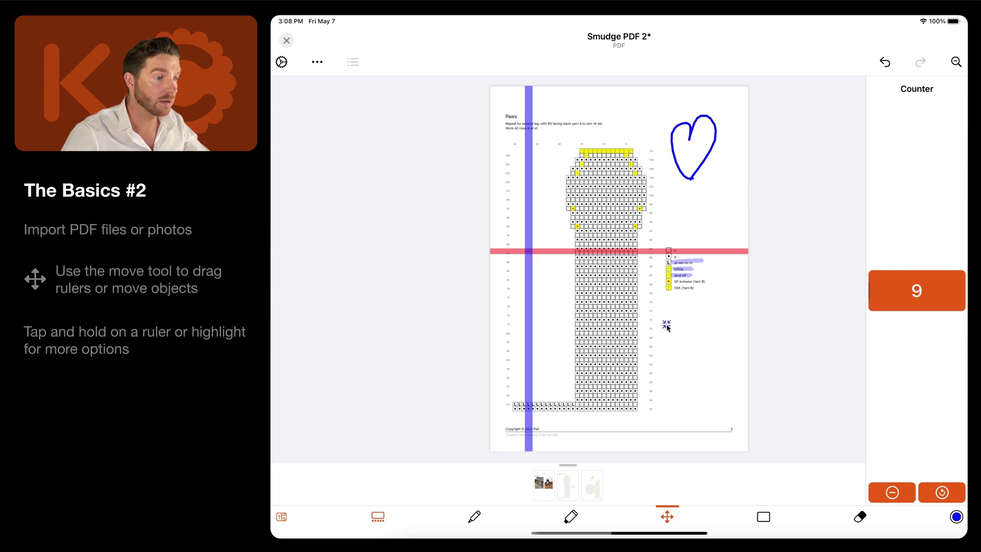
{"action": "left_click", "coordinate": [667, 326]}
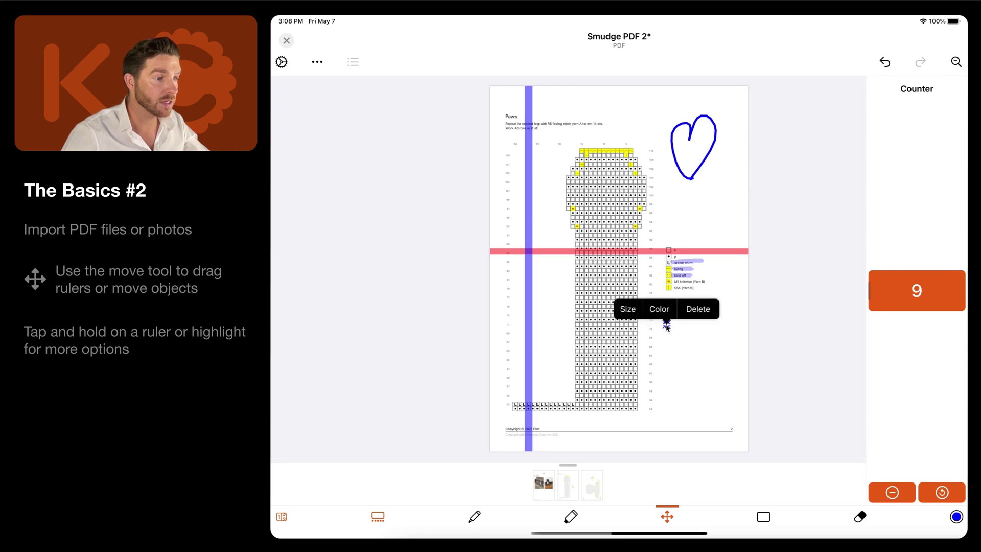
{"action": "left_click", "coordinate": [629, 309]}
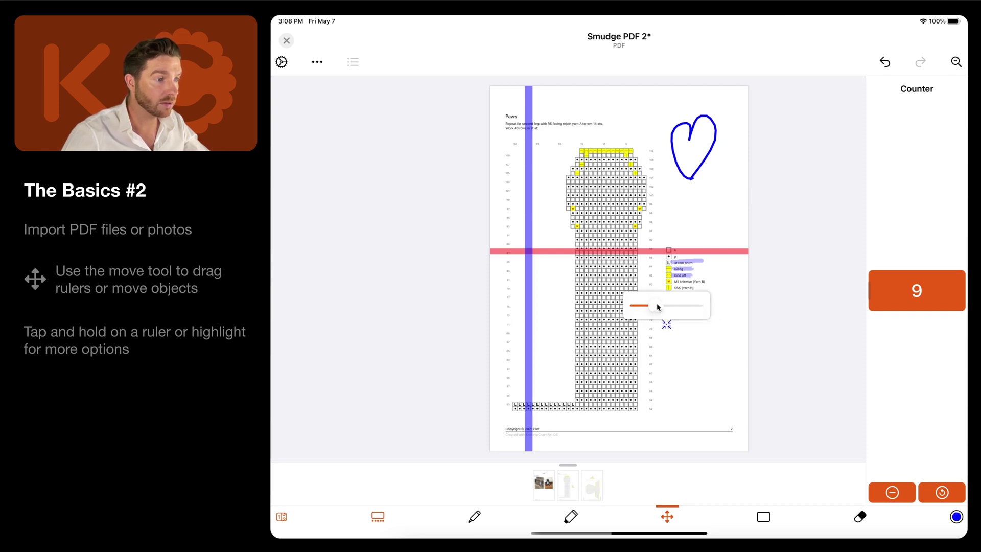
{"action": "left_click_drag", "start_coordinate": [657, 302], "coordinate": [727, 299]}
{"action": "left_click", "coordinate": [688, 353]}
{"action": "left_click_drag", "start_coordinate": [668, 326], "coordinate": [620, 322]}
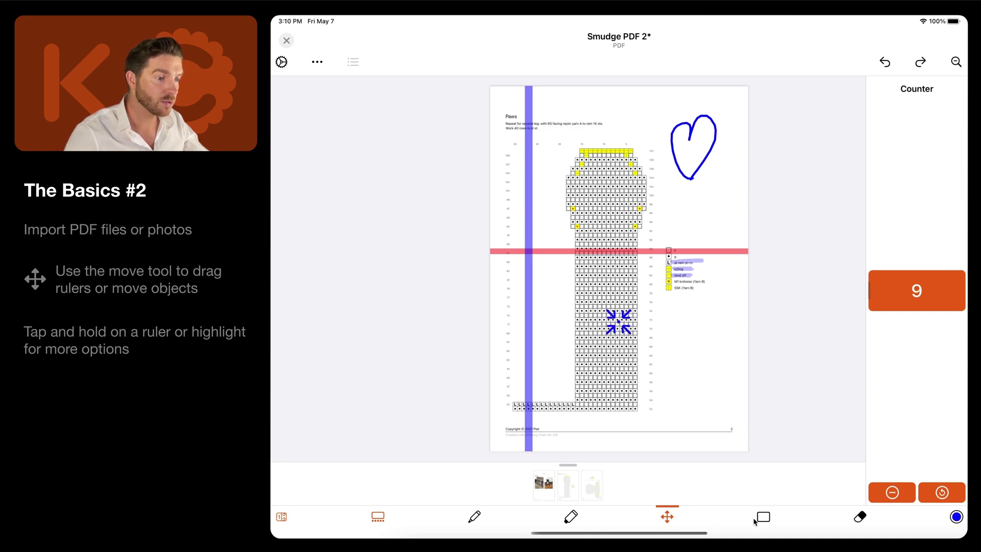
Step: Erase the drawn heart and legend highlights, then set the drawing colour to red
{"action": "left_click", "coordinate": [763, 518]}
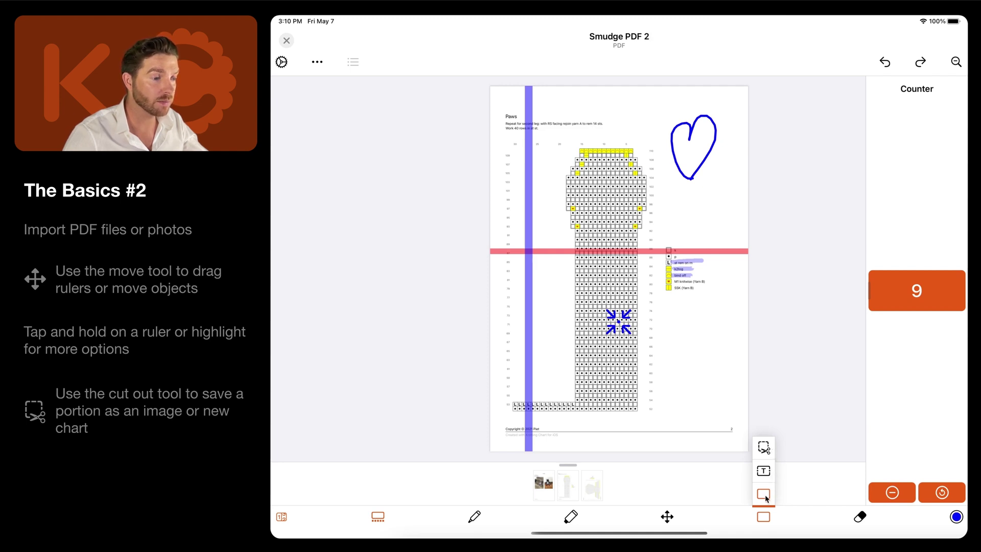
{"action": "left_click", "coordinate": [858, 519]}
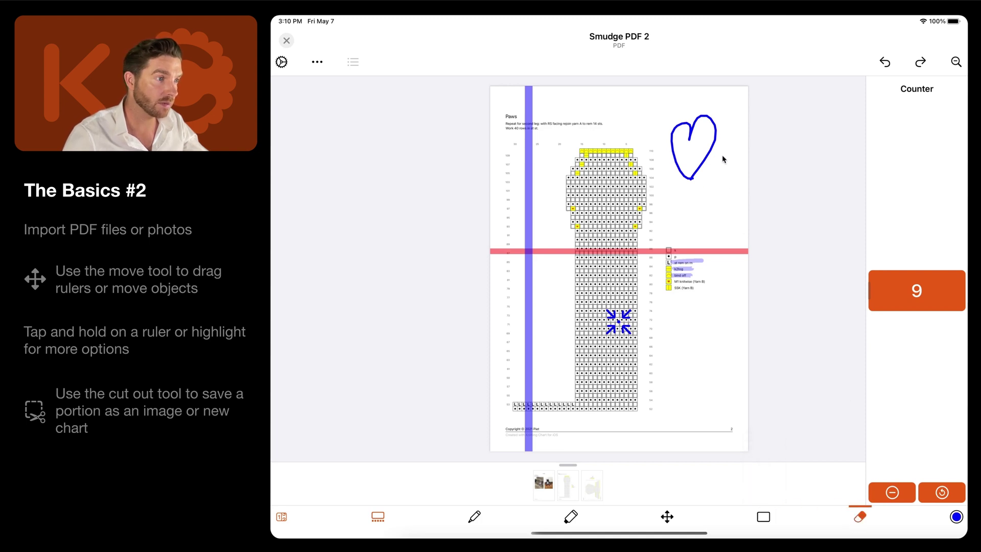
{"action": "left_click_drag", "start_coordinate": [723, 159], "coordinate": [687, 151]}
{"action": "left_click_drag", "start_coordinate": [682, 299], "coordinate": [681, 266]}
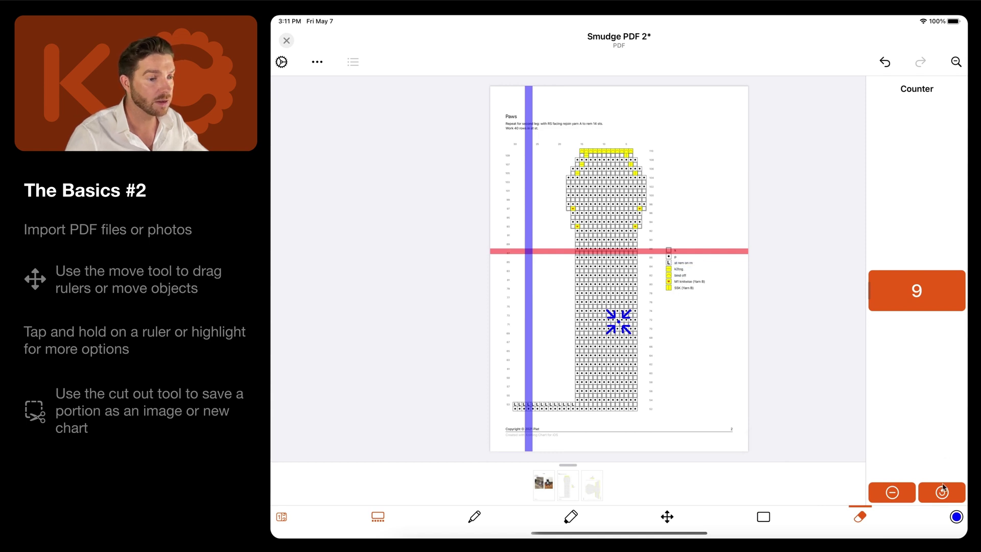
{"action": "left_click", "coordinate": [957, 519]}
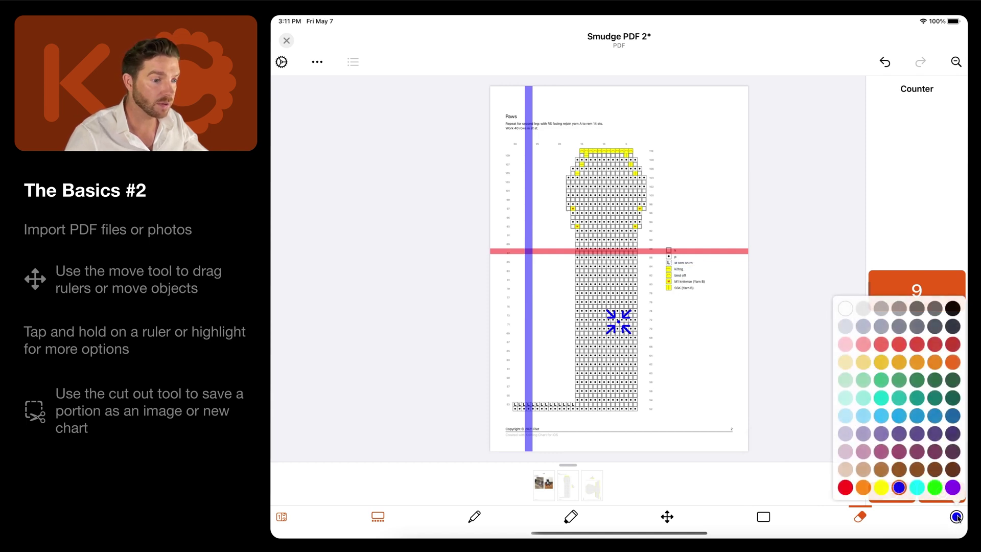
{"action": "left_click", "coordinate": [850, 489]}
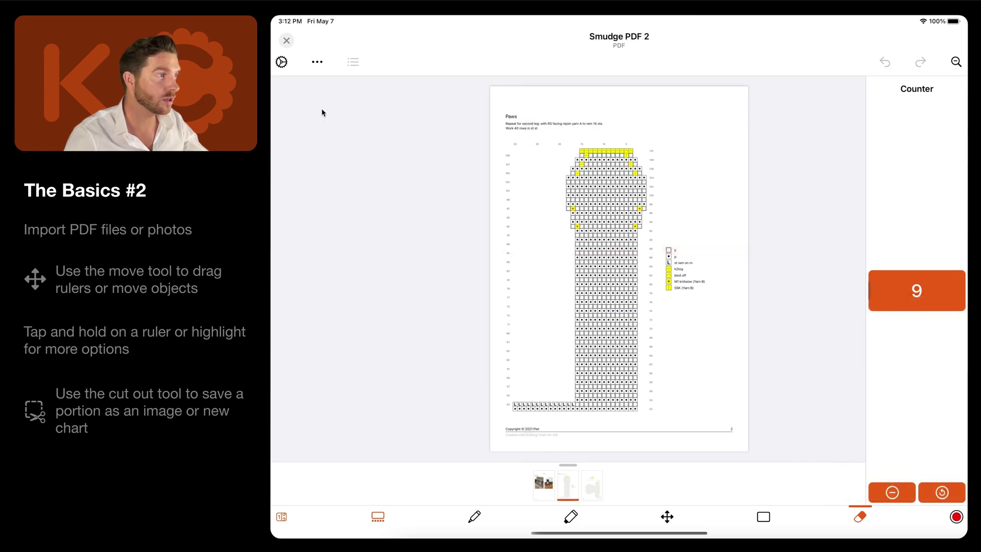
{"action": "left_click", "coordinate": [281, 62]}
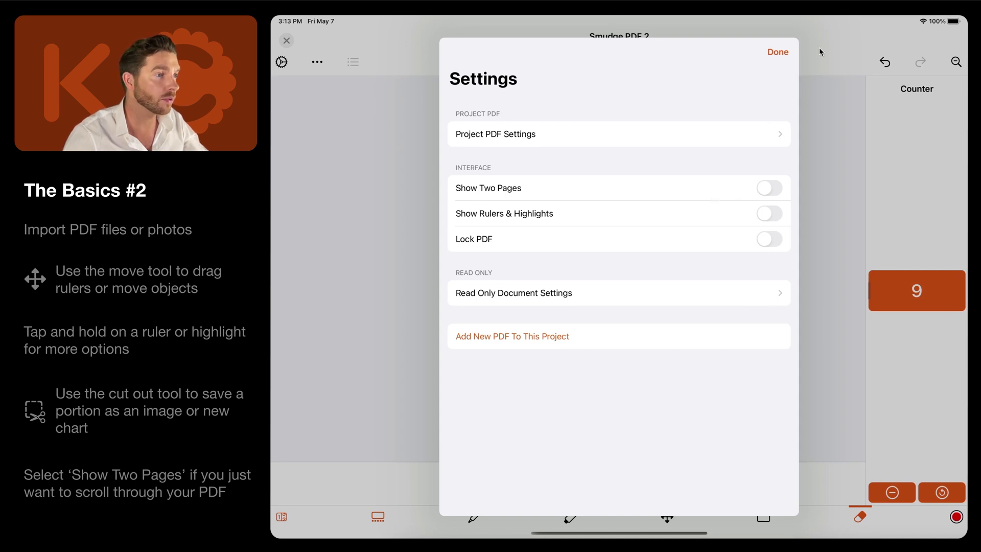
{"action": "left_click", "coordinate": [777, 55]}
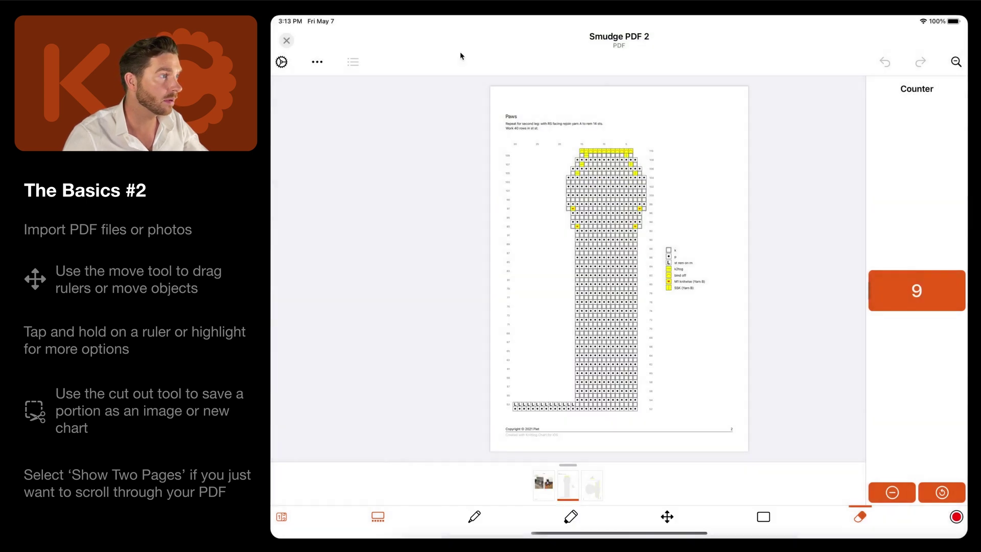
{"action": "left_click", "coordinate": [318, 63]}
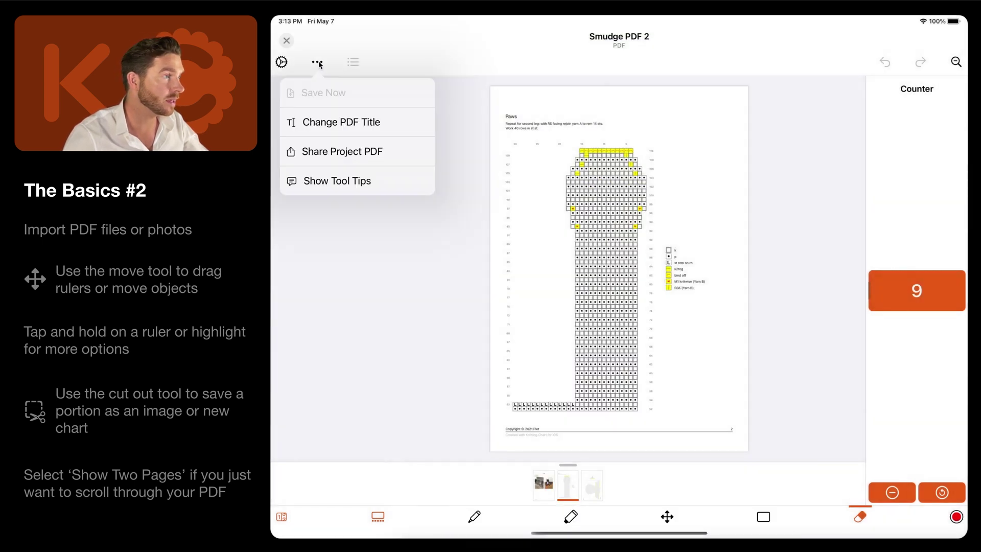
{"action": "left_click", "coordinate": [407, 46]}
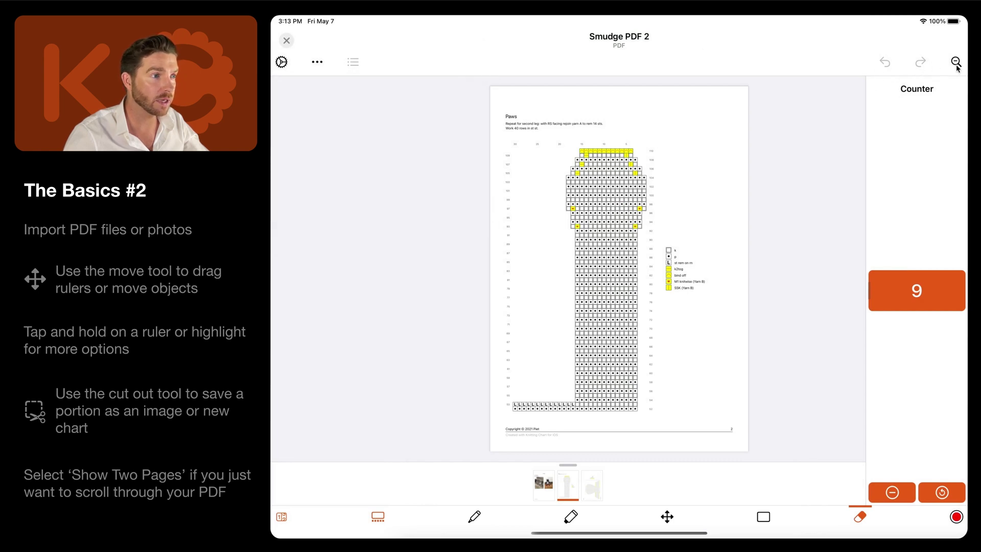